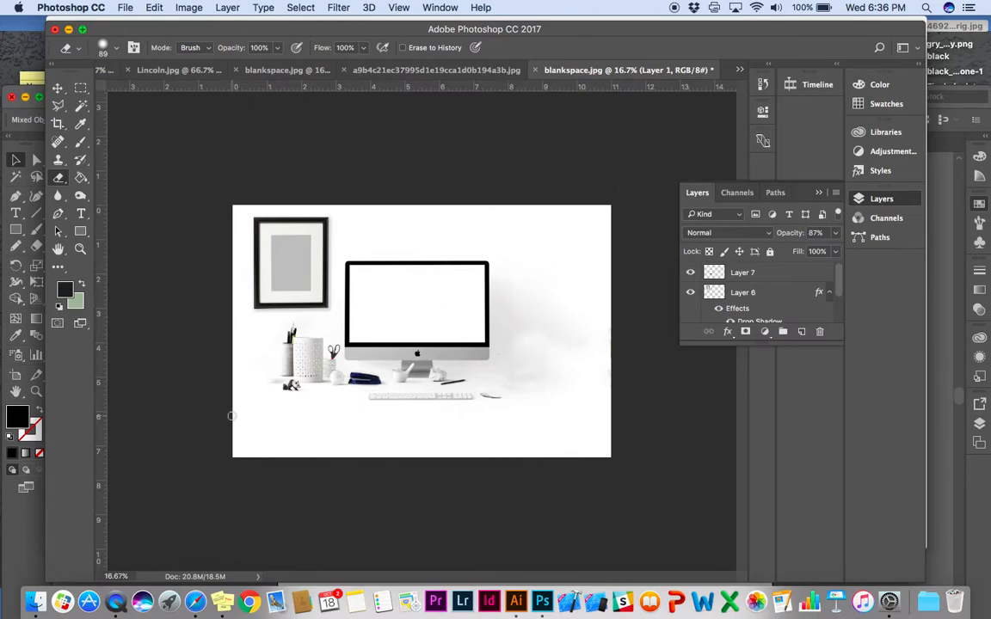
- Switch to Safari and open the red-rimmed Precision wall clock from the clock image results at full size
left_click(195, 601)
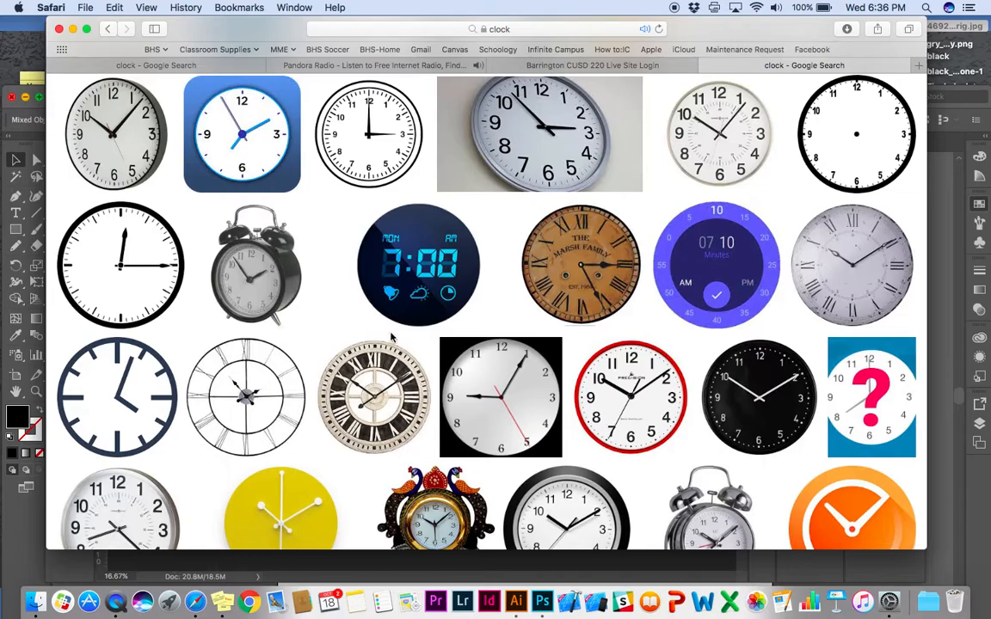
scroll(578, 258, "up", 2)
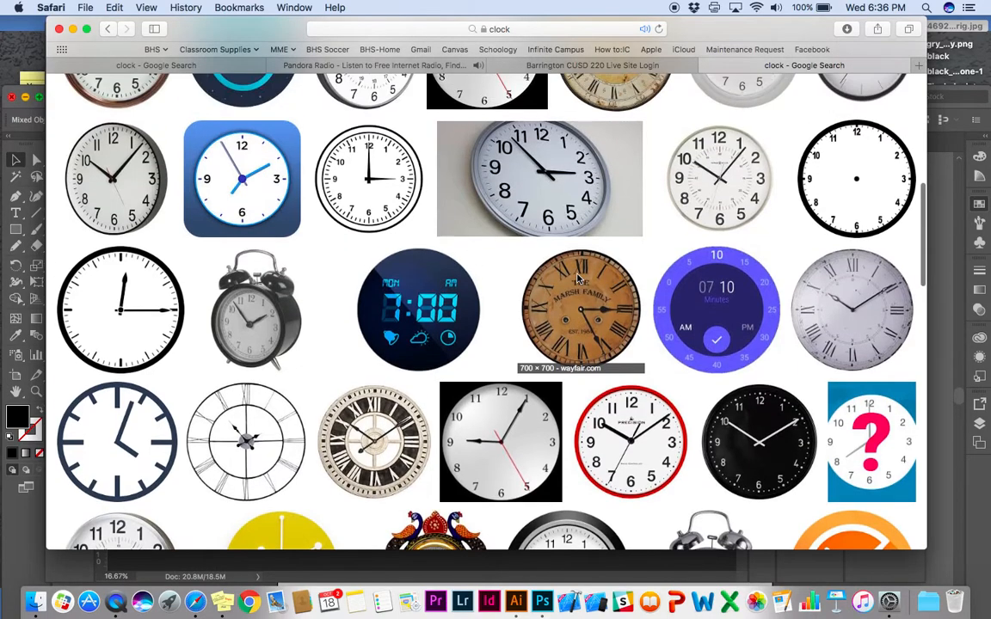
scroll(578, 278, "down", 1)
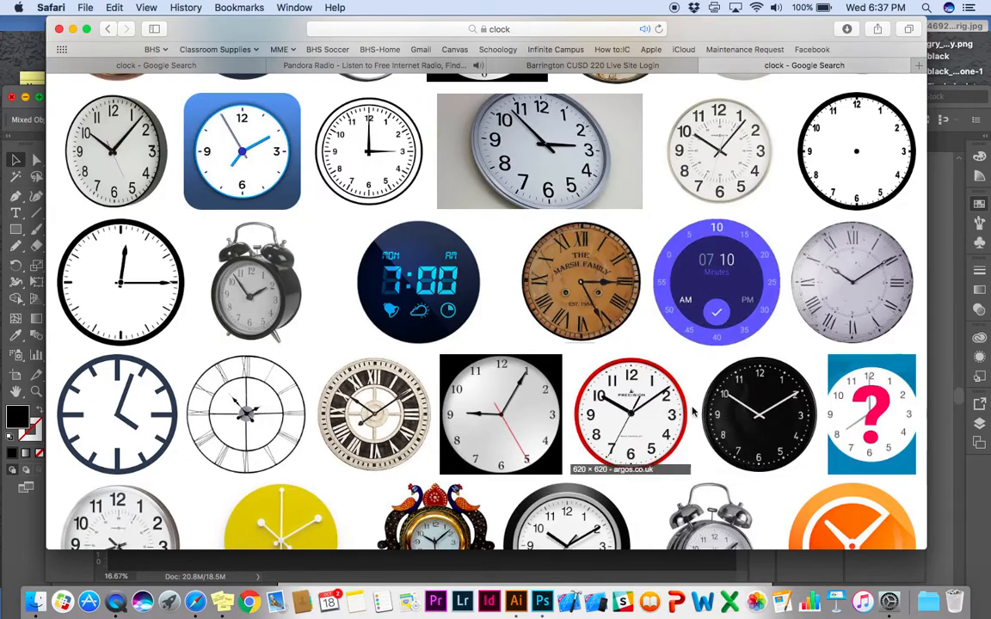
left_click(660, 417)
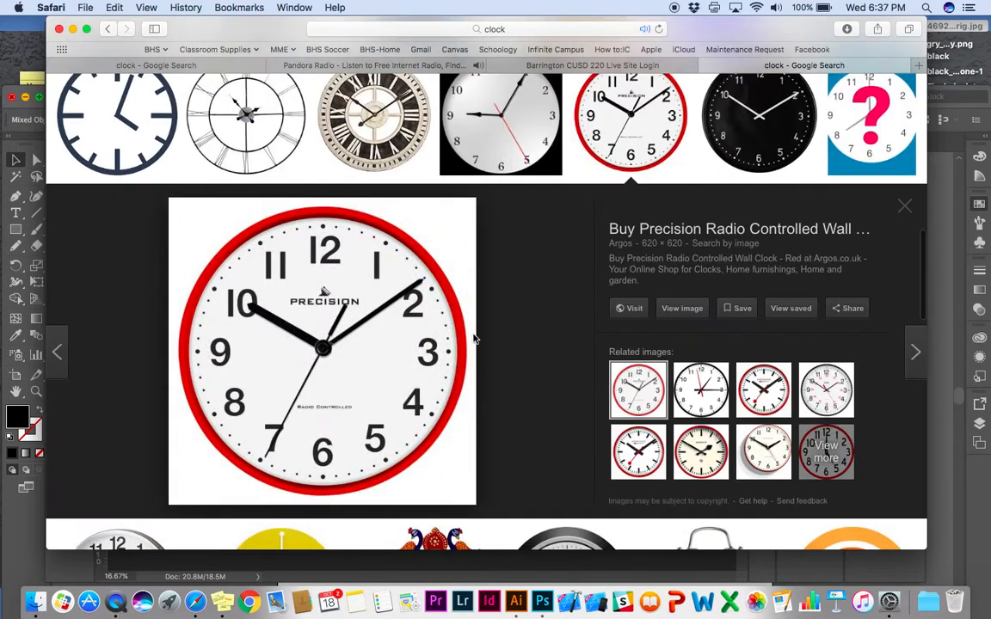
left_click(673, 310)
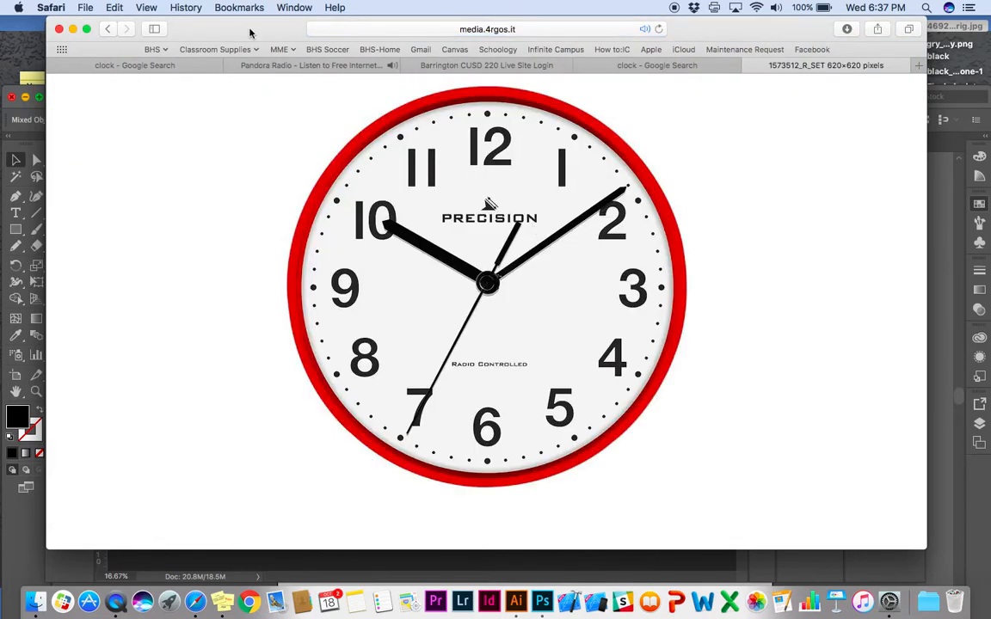
- Bring the clock image into the blankspace.jpg desk scene and place it on the wall beside the monitor
left_click_drag(251, 31, 538, 48)
left_click_drag(732, 262, 264, 240)
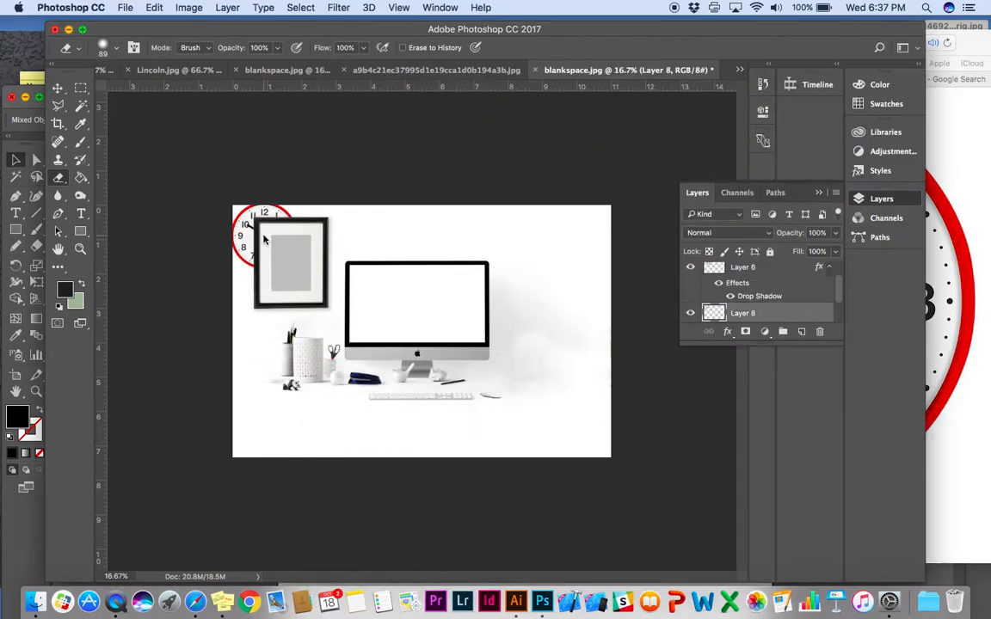
left_click(57, 88)
left_click_drag(247, 230, 522, 263)
- Select the white background around the red clock with the Magic Wand at a tolerance of 32
key("super+equal")
key("super+equal")
key("super+equal")
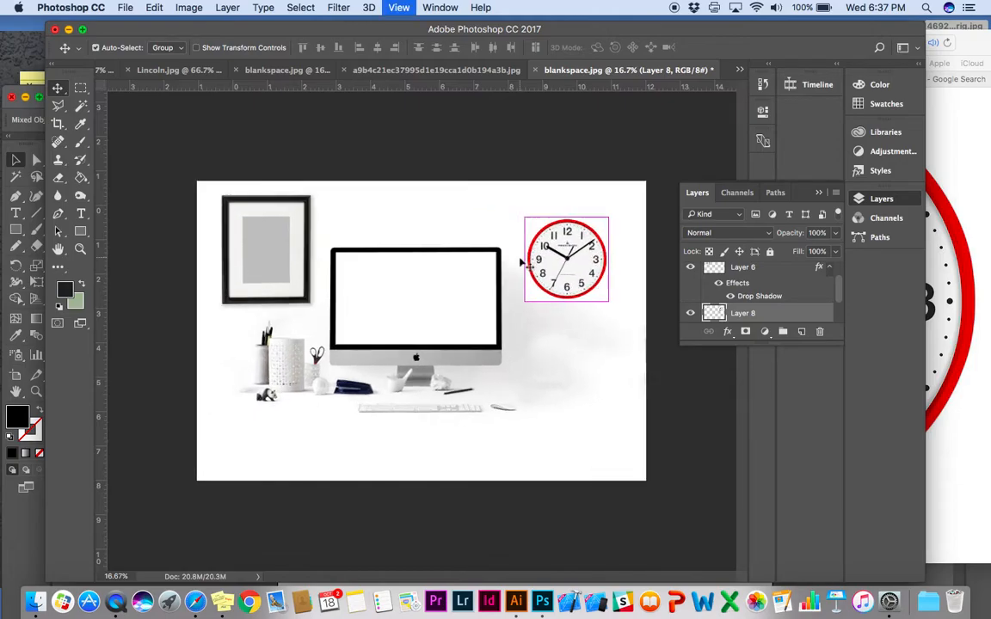
scroll(528, 272, "right", 6)
scroll(528, 272, "up", 3)
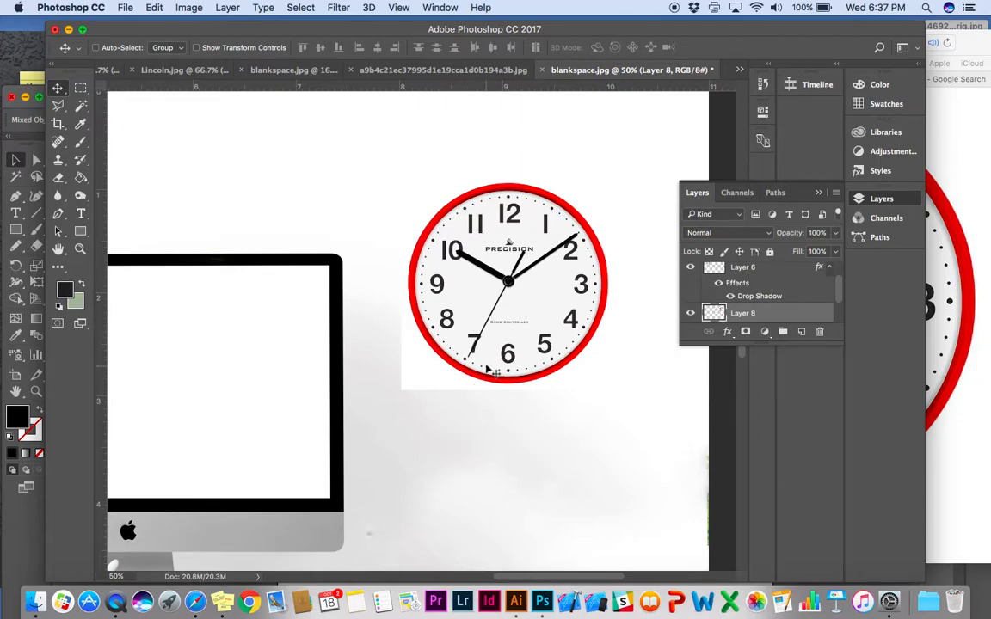
left_click(81, 105)
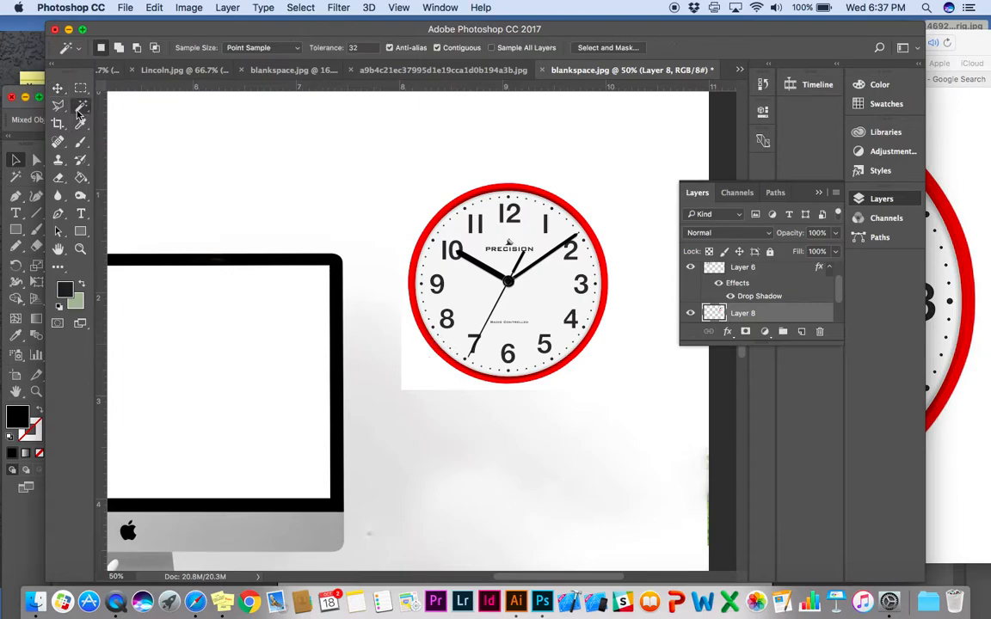
left_click(427, 368)
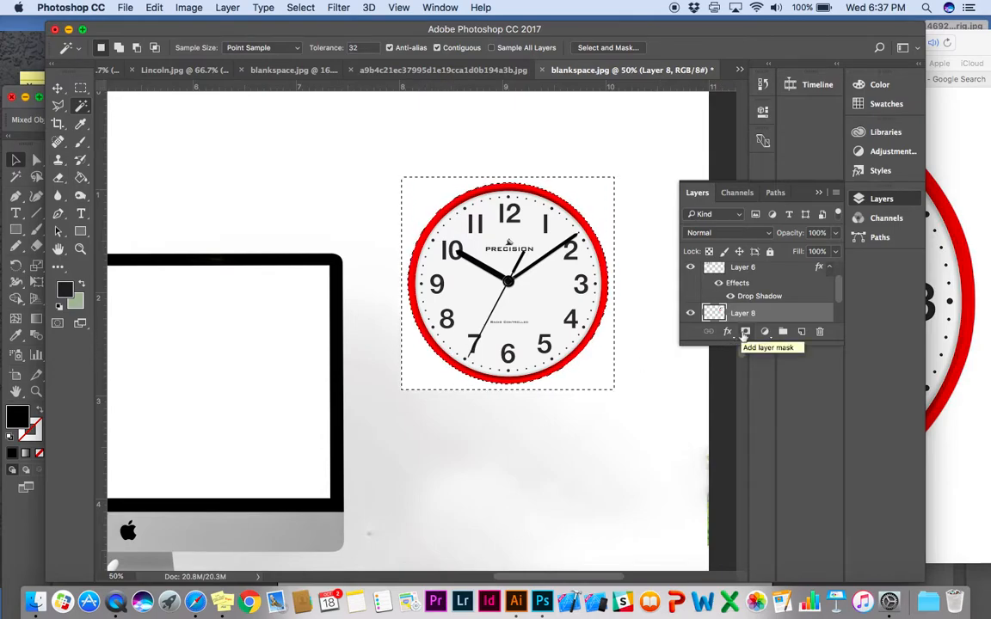
- Try adding a layer mask from the background selection to the clock layer, and undo it
left_click(745, 332)
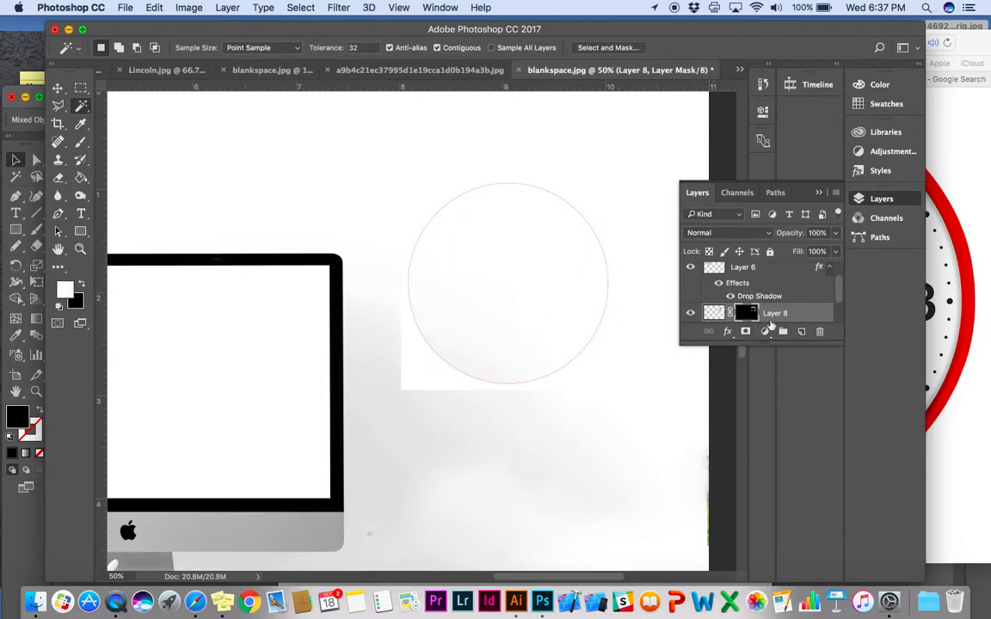
key("super+z")
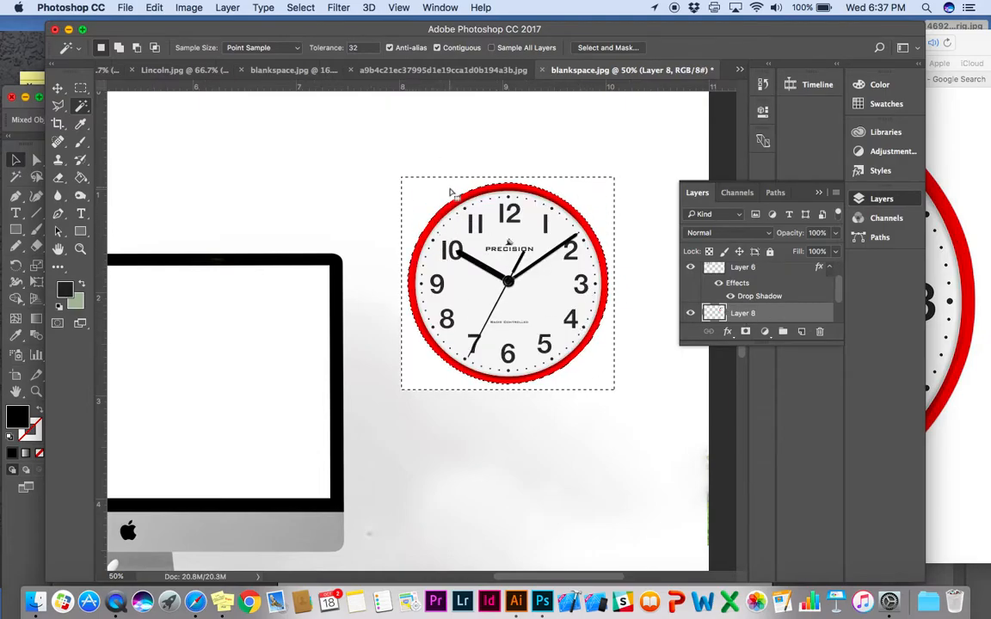
- Invert the selection and add a layer mask that hides the clock's white background
left_click(292, 7)
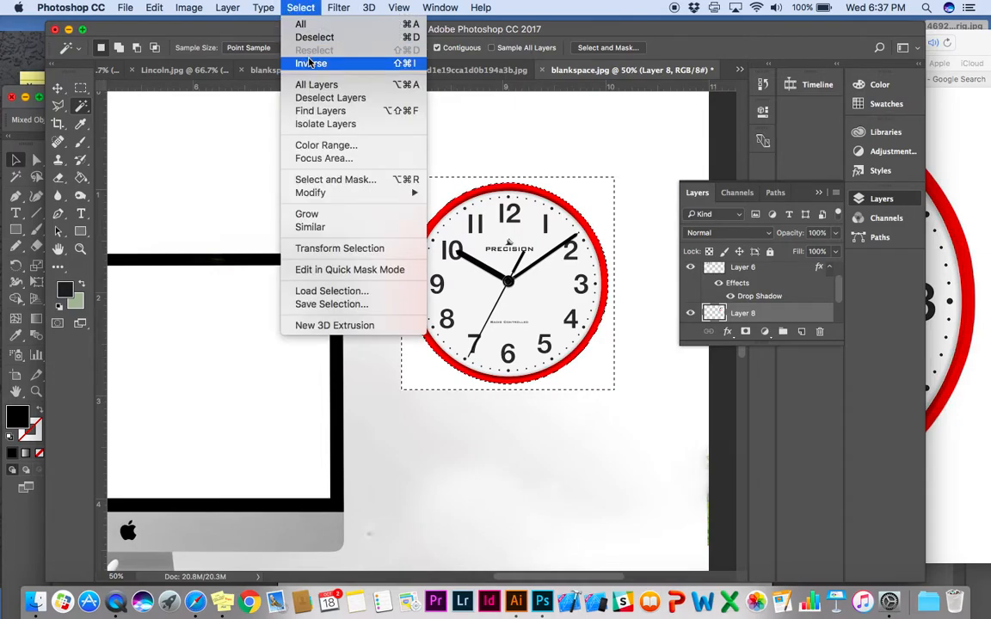
left_click(311, 63)
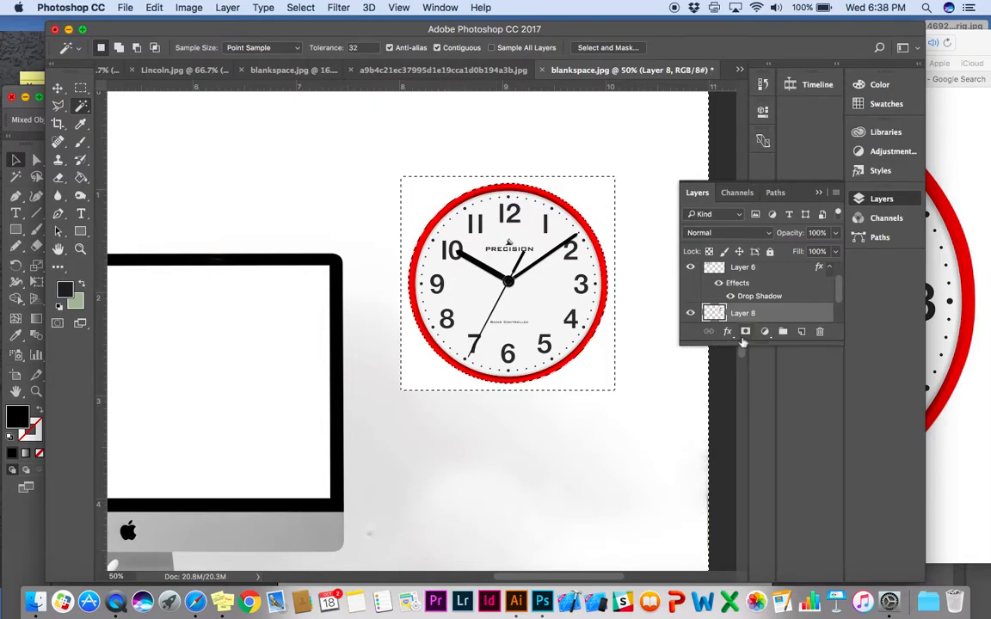
left_click(745, 332)
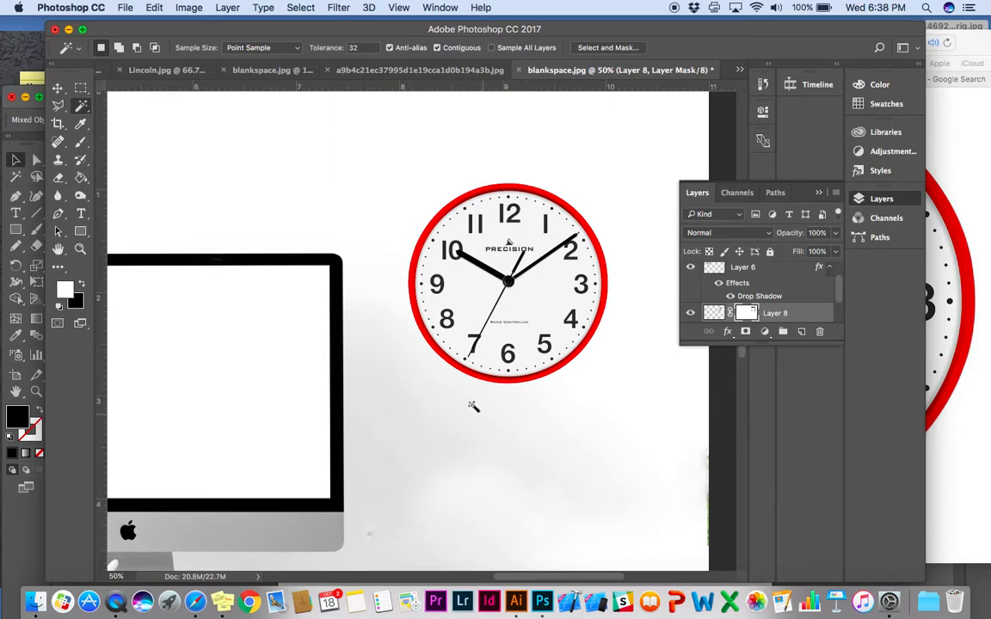
- Move the masked clock slightly toward the monitor and apply its layer mask permanently
left_click(57, 88)
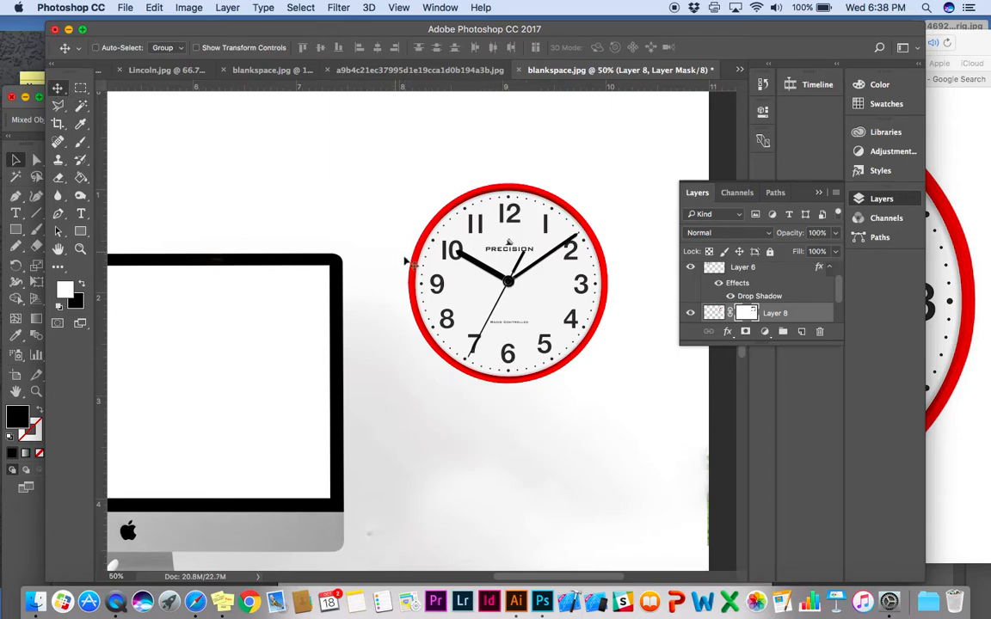
left_click_drag(463, 283, 440, 279)
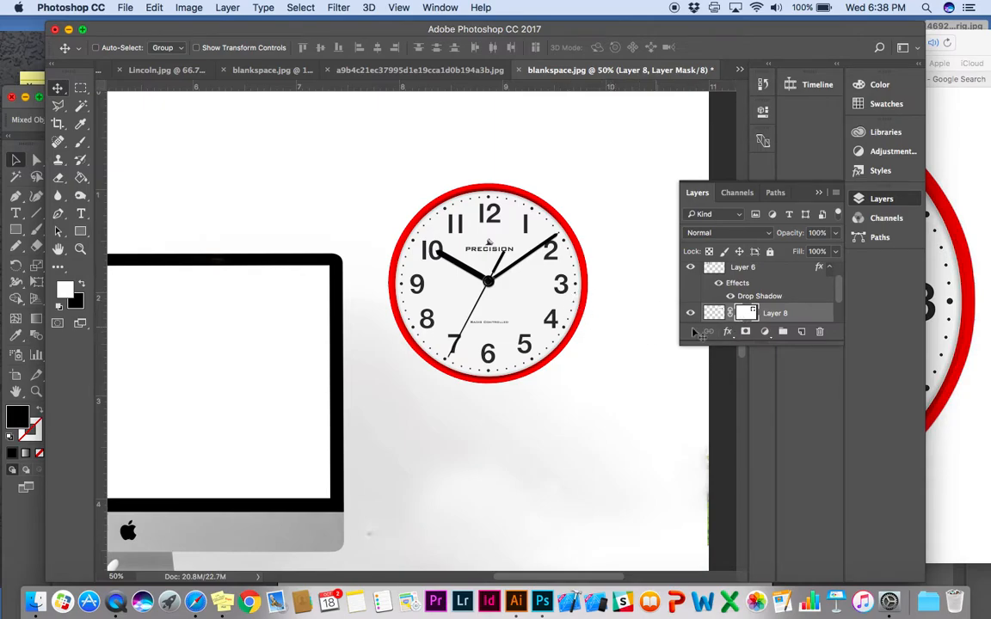
right_click(747, 315)
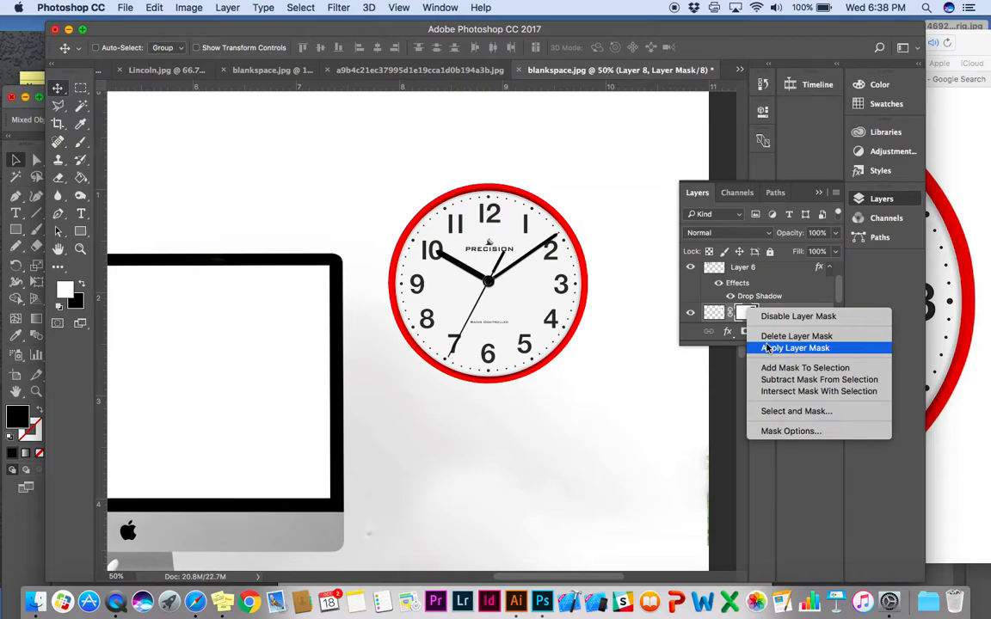
left_click(795, 349)
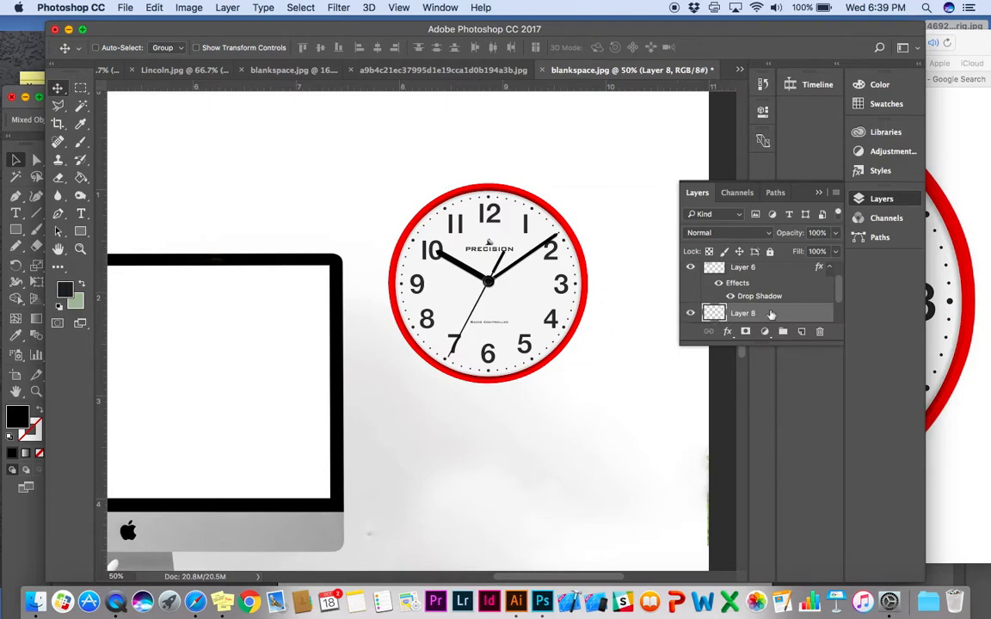
- Add a drop shadow to the clock layer with a distance of 25 px and a size of 40 px
double_click(770, 313)
left_click_drag(438, 130, 832, 138)
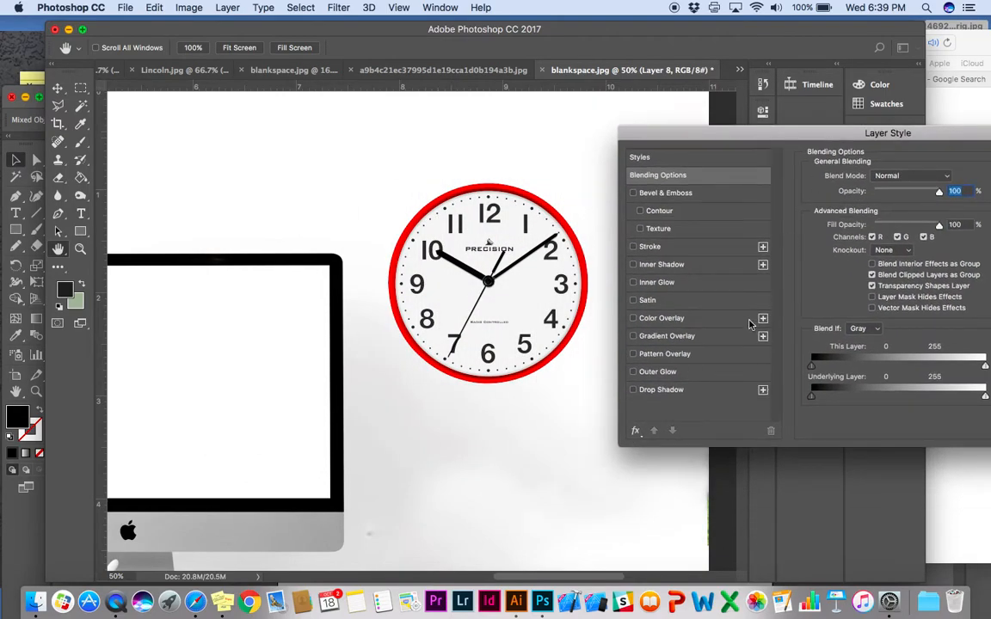
left_click(661, 389)
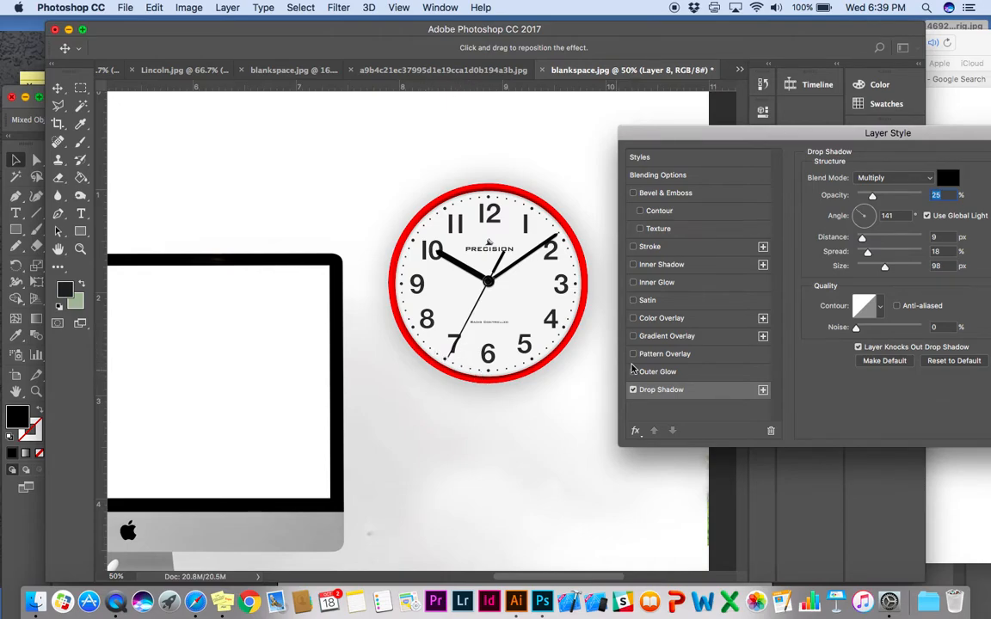
left_click_drag(885, 267, 874, 241)
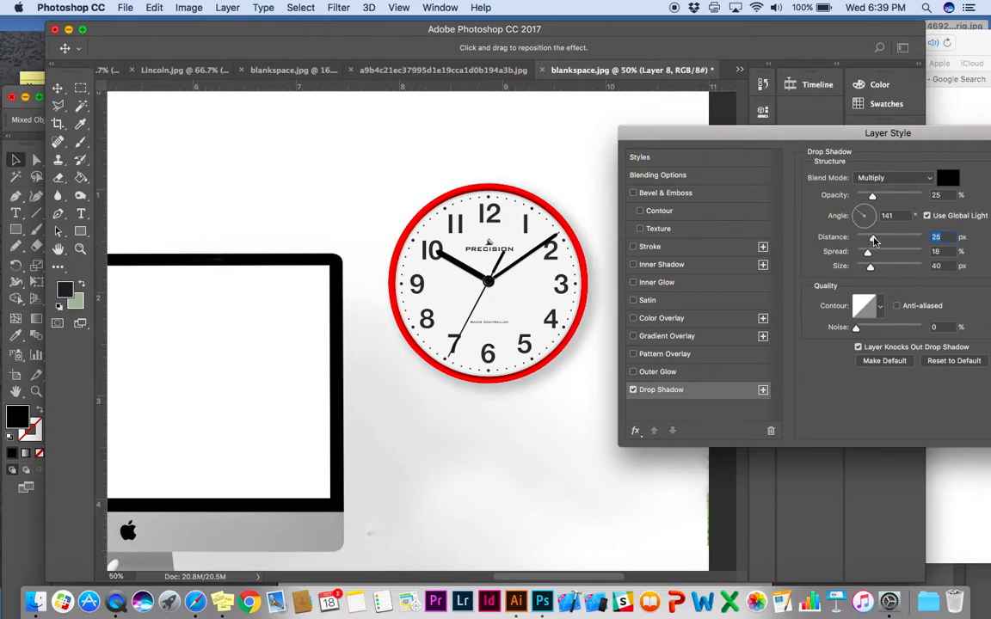
- Compare the clock with and without its drop shadow using the preview, and accept the layer style
left_click_drag(739, 130, 158, 136)
left_click(316, 230)
left_click(317, 229)
left_click(316, 229)
left_click(317, 230)
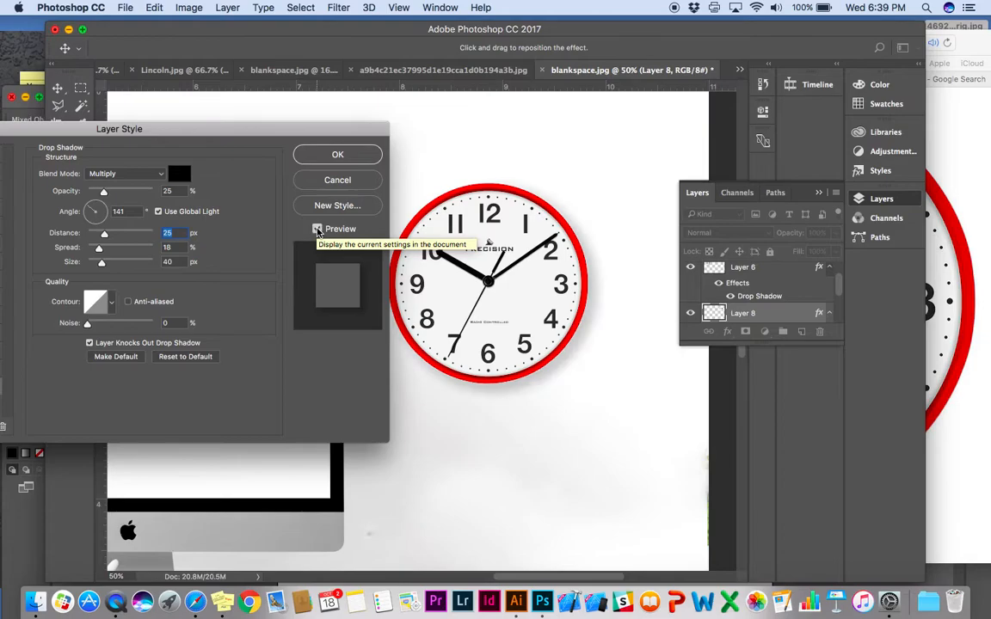
left_click(316, 229)
left_click(317, 230)
left_click_drag(130, 129, 253, 138)
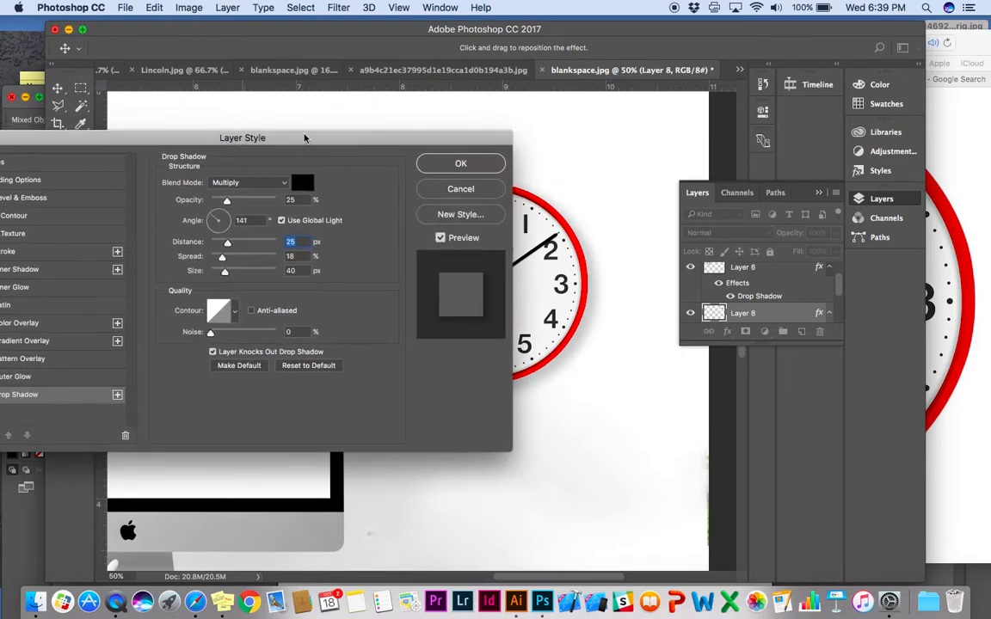
left_click(458, 163)
- Try enlarging the clock beyond the canvas edge with Free Transform, and undo the scaling
key("super+minus")
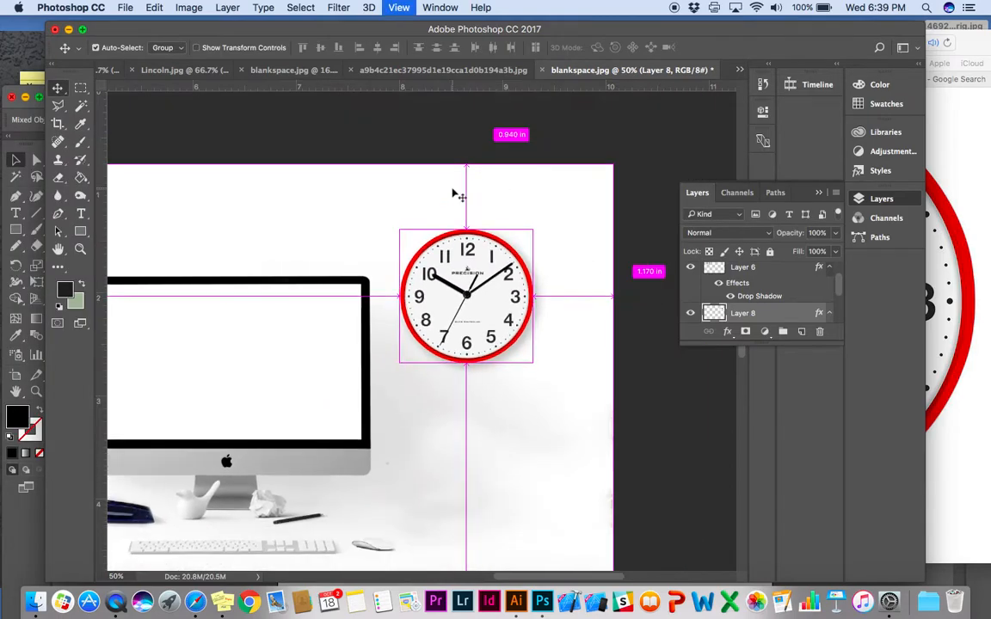
key("super+minus")
key("super+minus")
key("super+minus")
key("super+t")
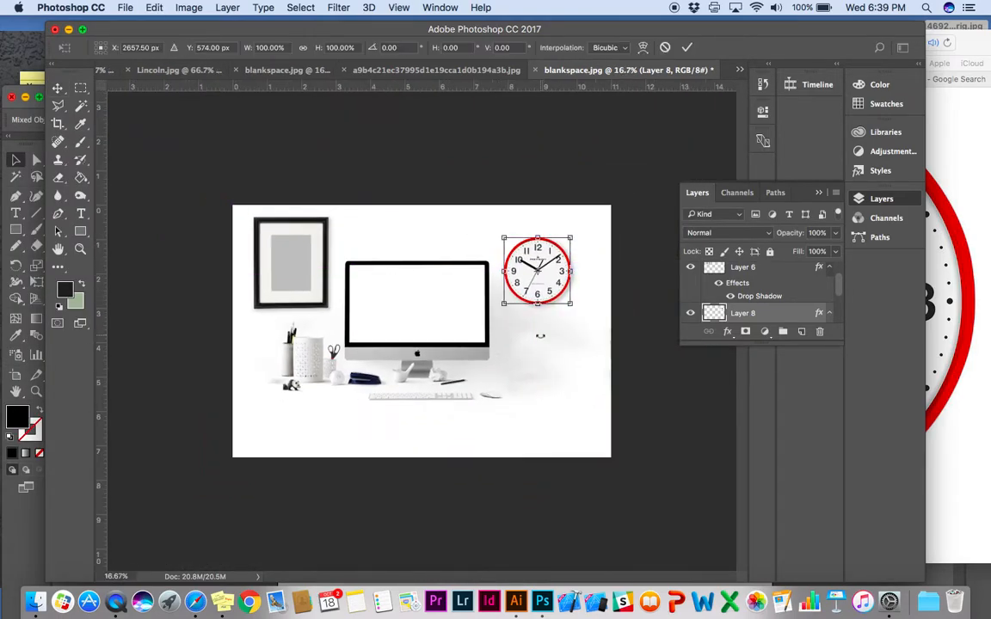
left_click_drag(563, 311, 615, 351)
key("Return")
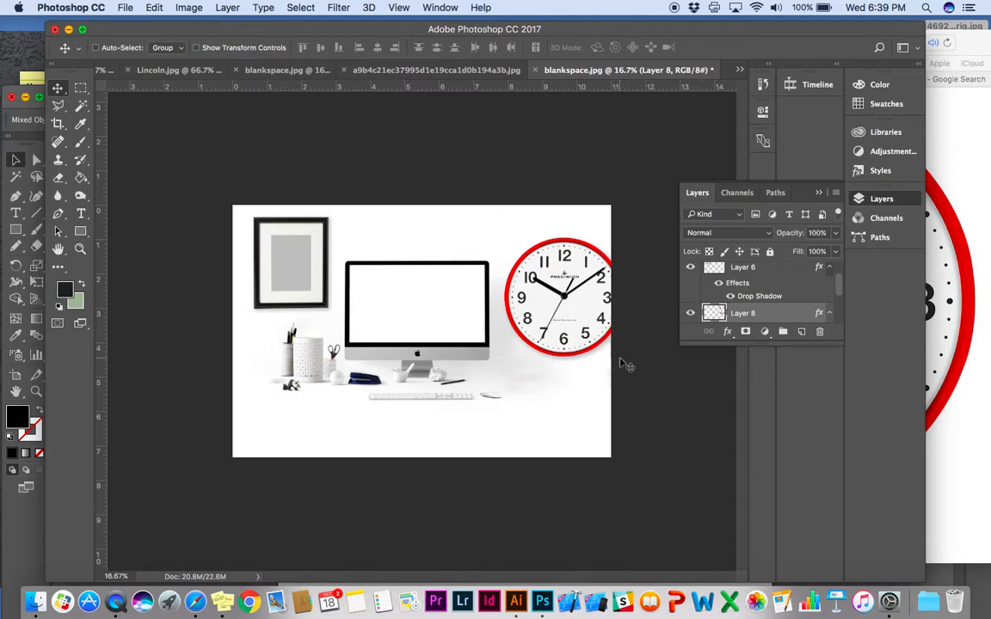
key("super+z")
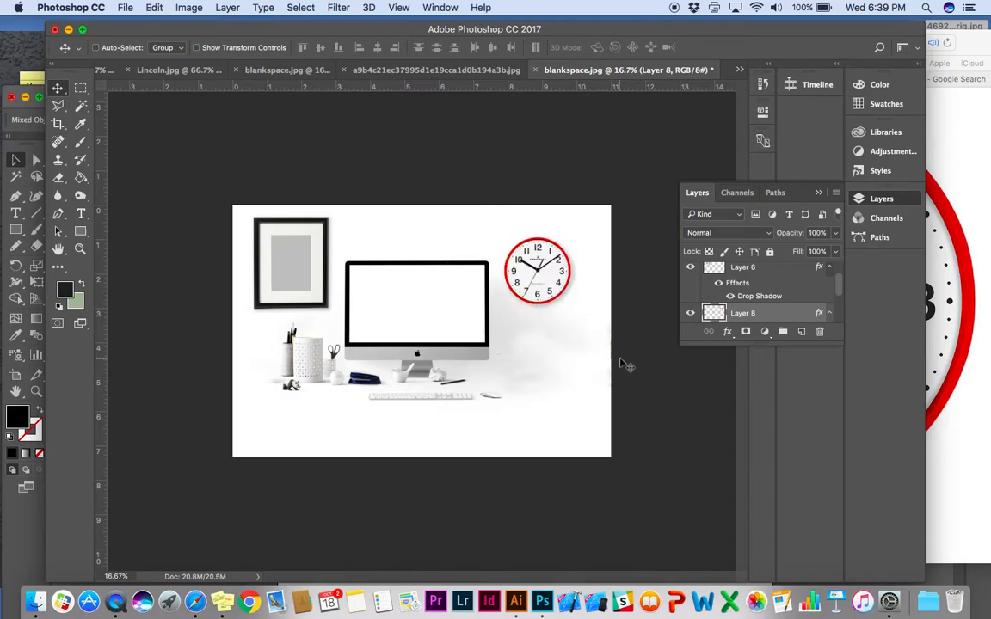
- Undo and restore the clock's drop shadow, and move the clock slightly up the wall
key("alt+super+z")
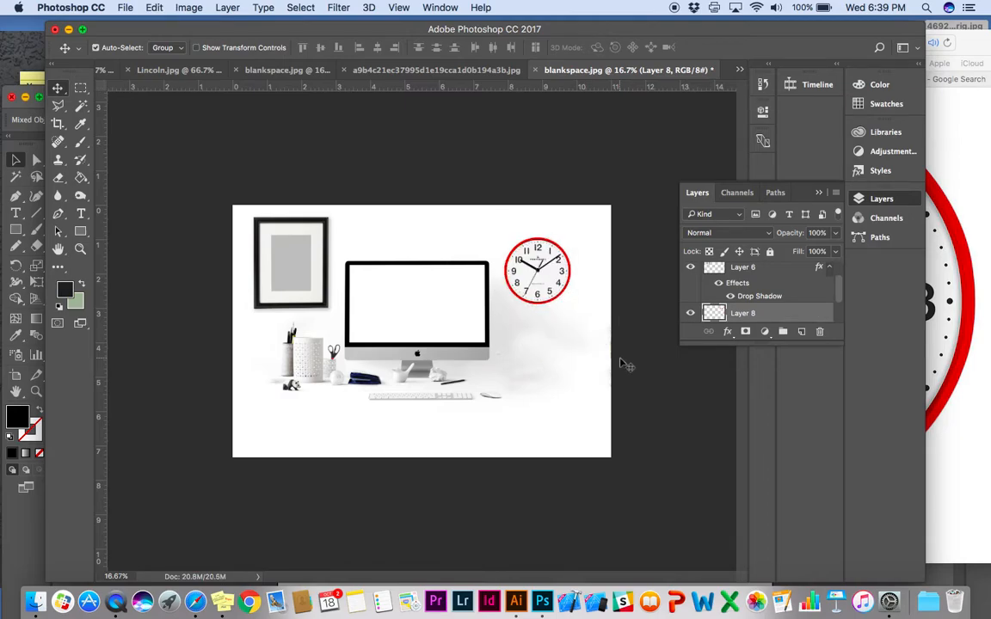
key("shift+super+z")
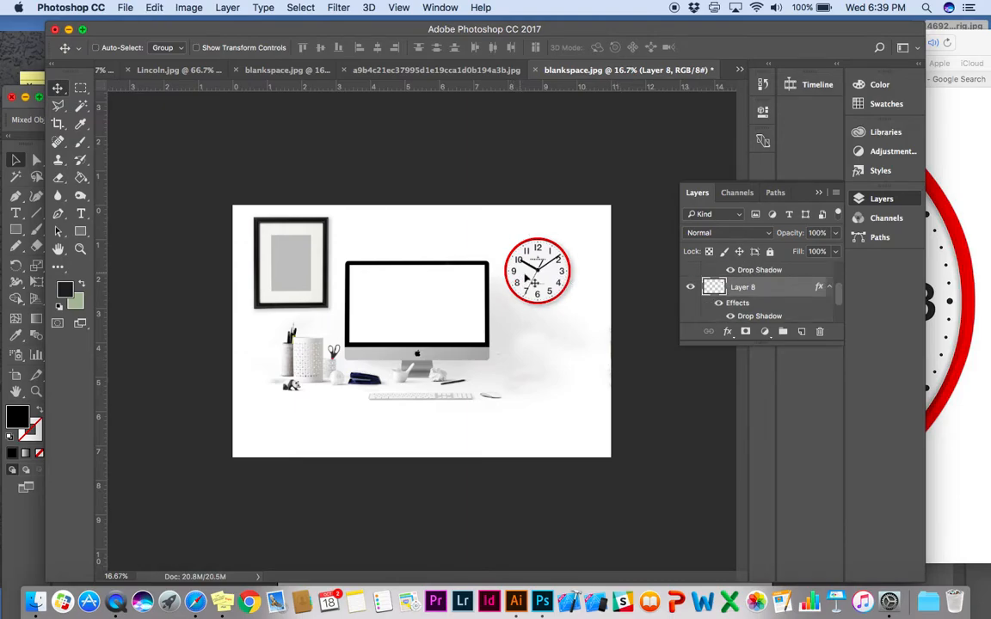
left_click_drag(541, 286, 538, 267)
- Switch to Safari, return to the clock image results, and open the birchlane.com Roman-numeral clock photographed on a beige panelled wall
left_click(201, 600)
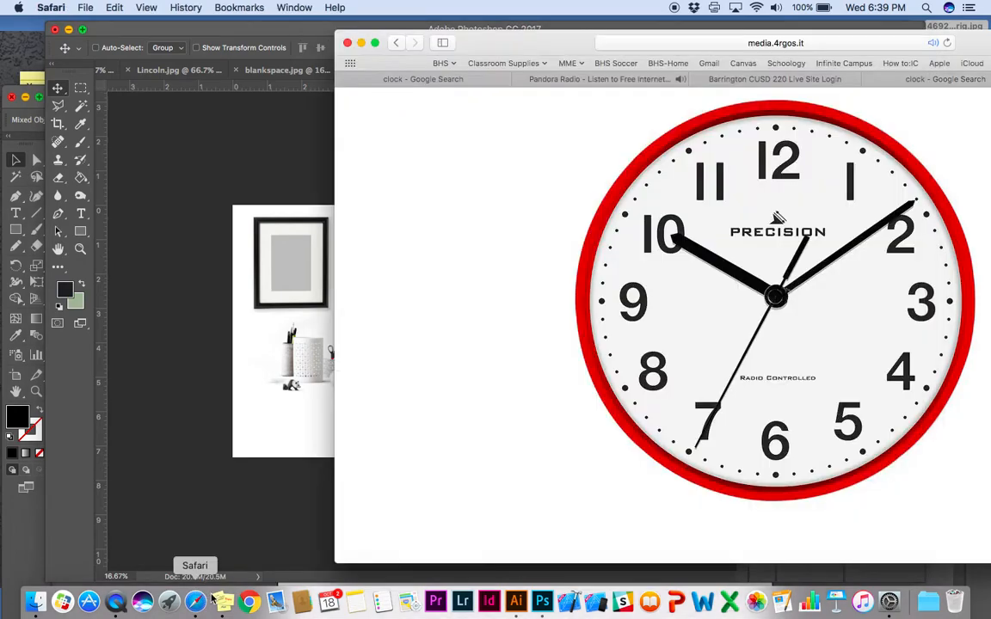
left_click(396, 44)
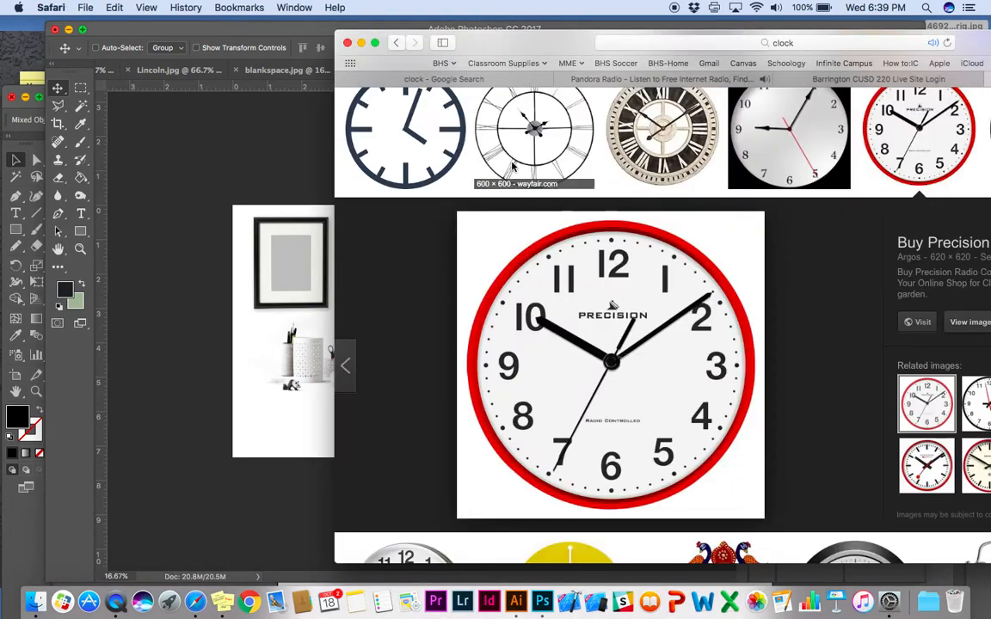
scroll(626, 265, "down", 10)
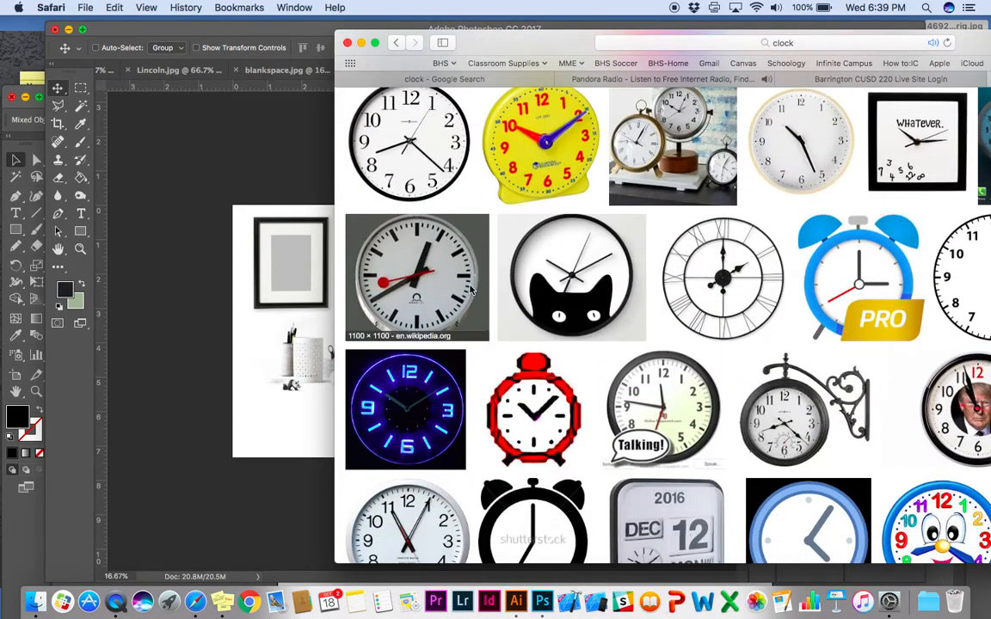
scroll(480, 299, "down", 8)
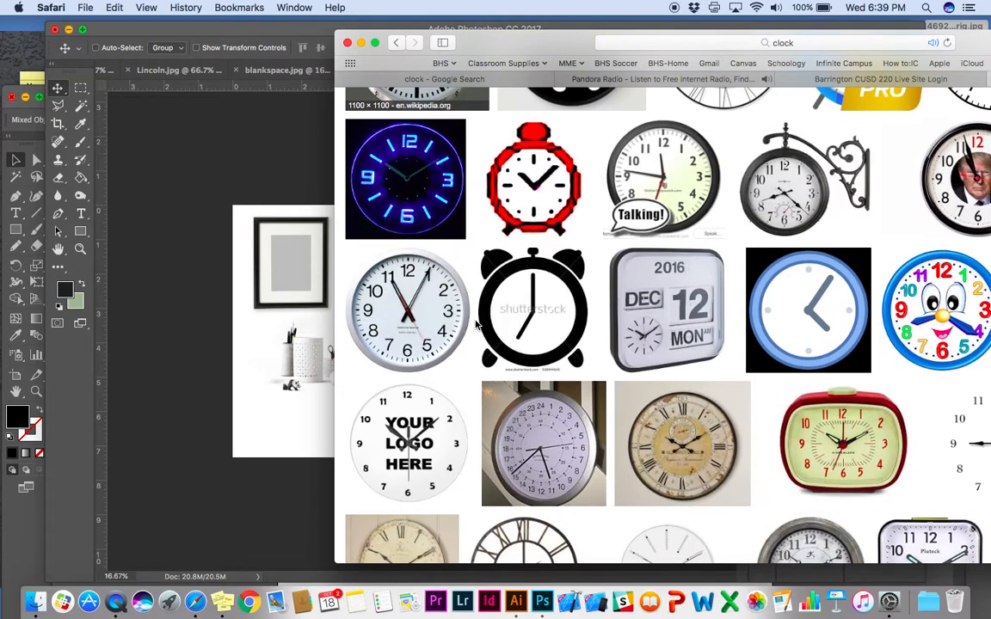
scroll(475, 324, "down", 1)
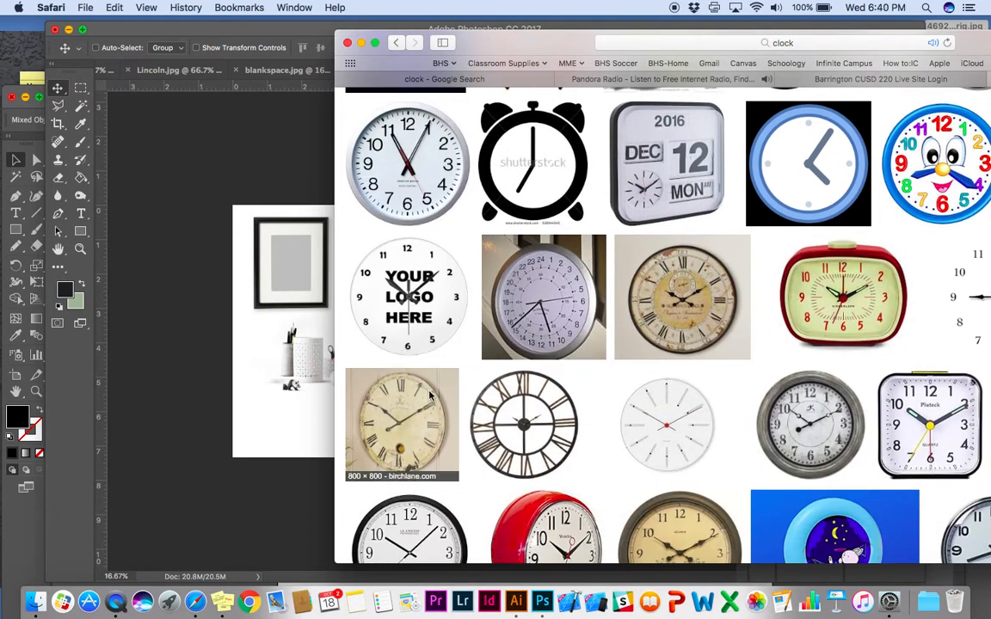
left_click(430, 395)
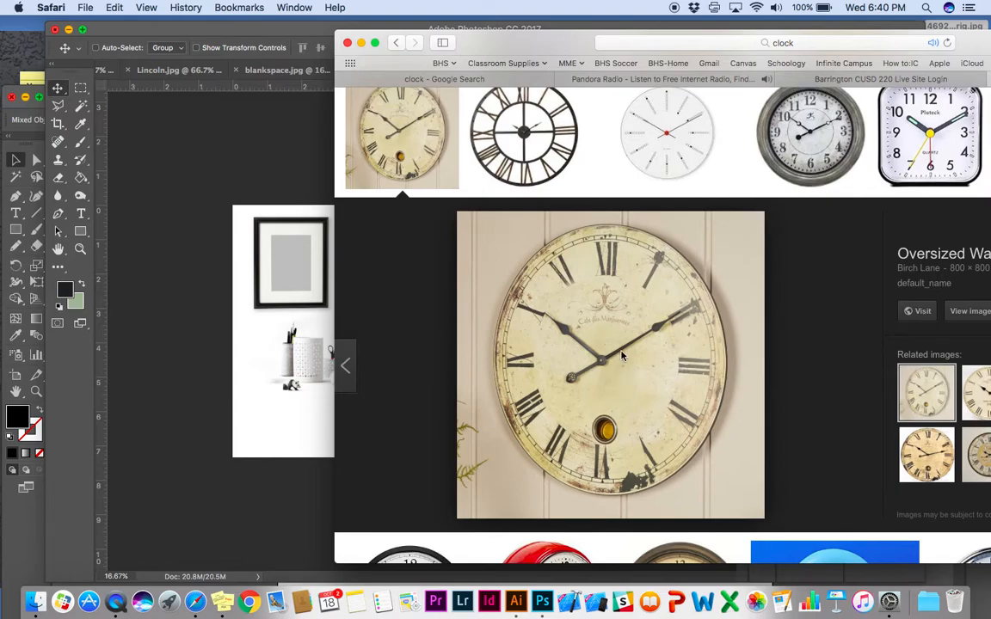
- Bring the vintage clock image into the blankspace.jpg document in Photoshop as a new layer, placed below the red clock
left_click_drag(583, 325, 575, 407)
key("super+equal")
key("super+equal")
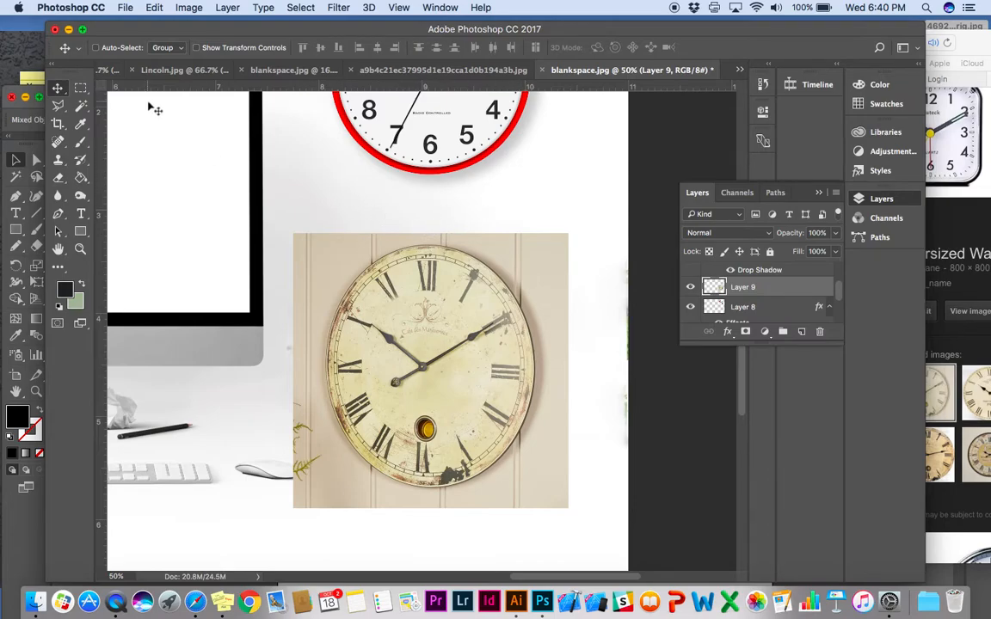
- Select the beige panelled wall around the vintage clock with the Magic Wand, and inspect the selection along the clock's edge and the leaves
left_click(80, 105)
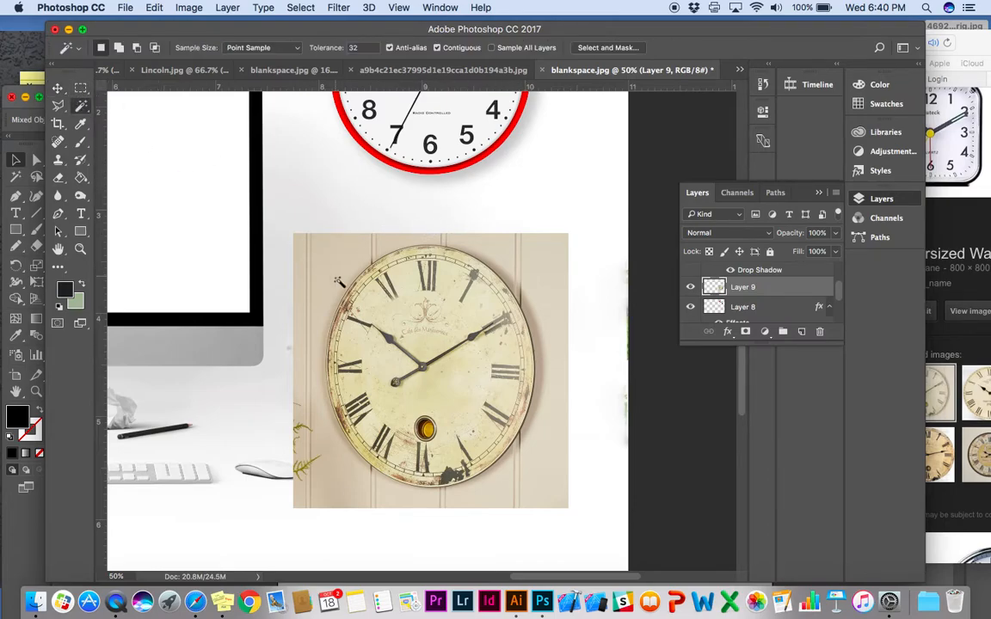
left_click(338, 281)
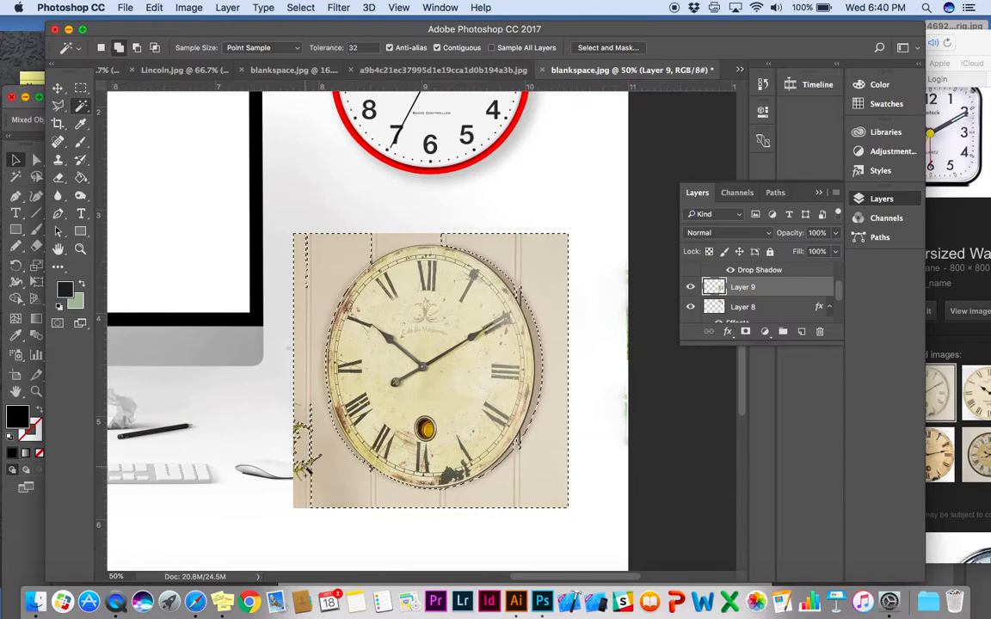
key("super+plus")
key("super+plus")
key("super+plus")
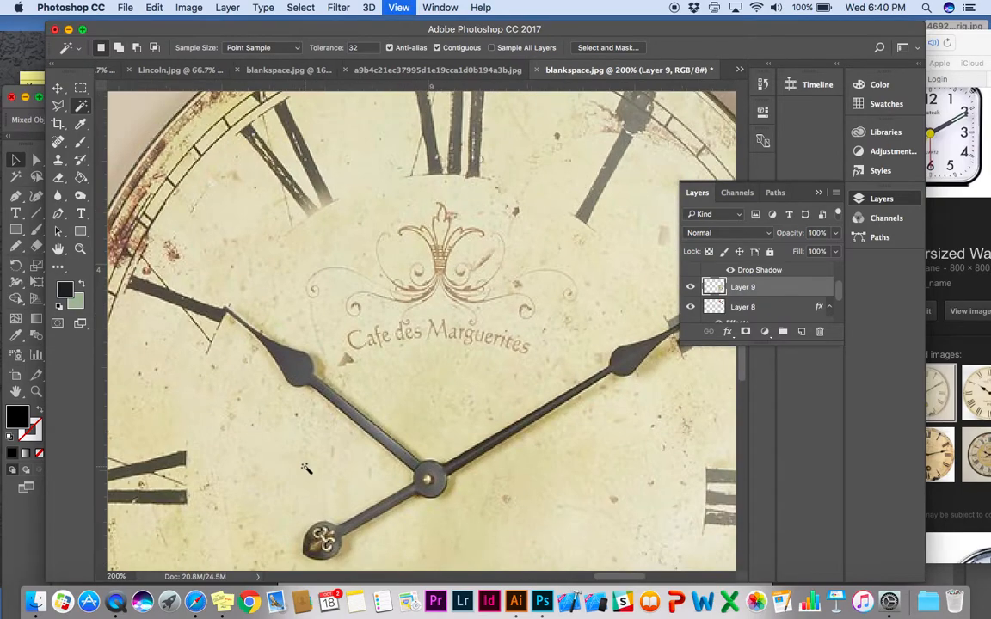
scroll(304, 469, "down", 10)
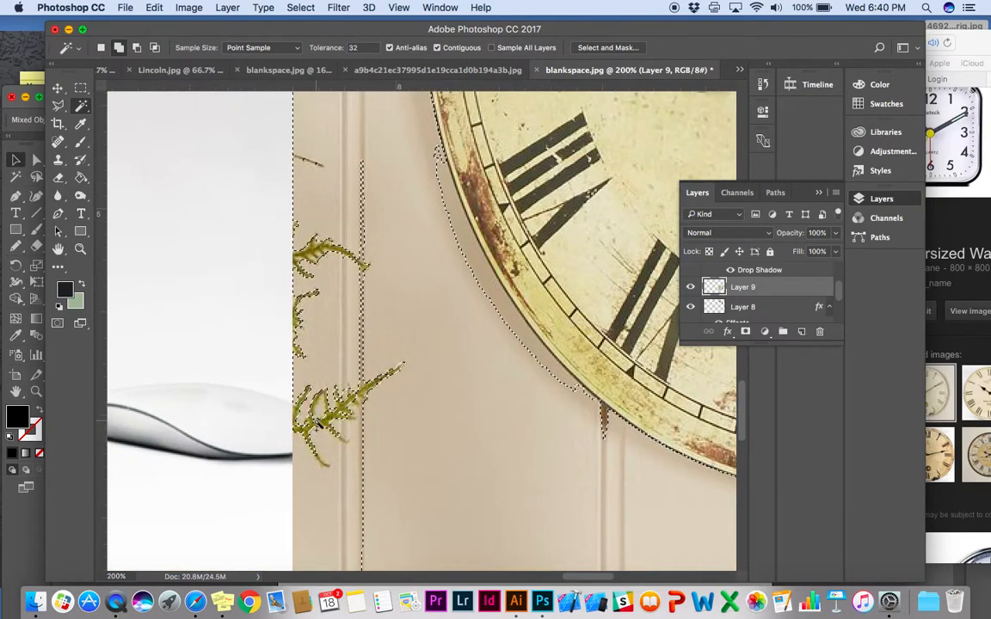
key("super+minus")
key("super+minus")
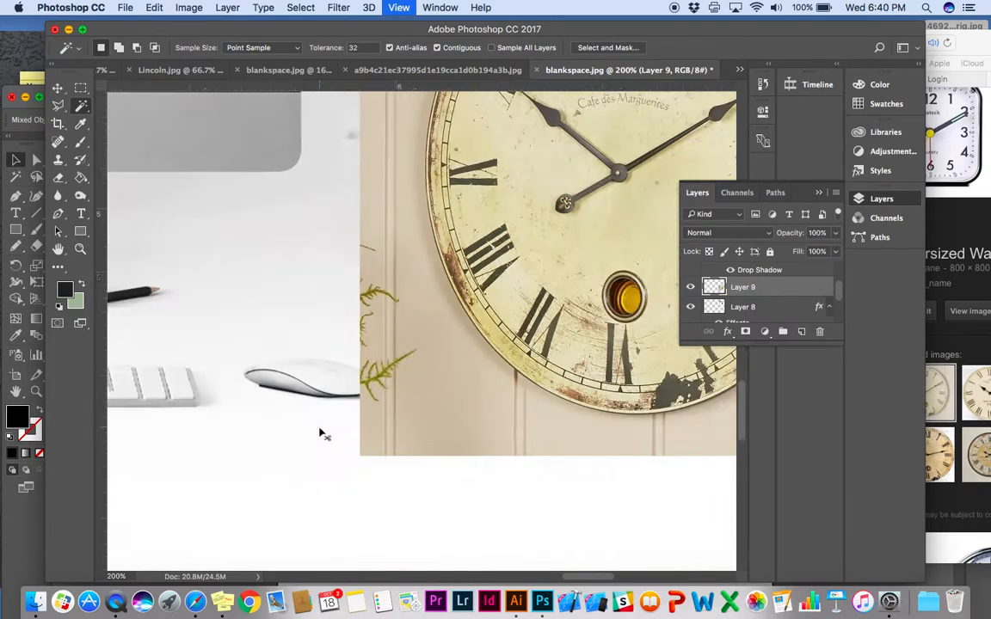
left_click(320, 434)
key("super+minus")
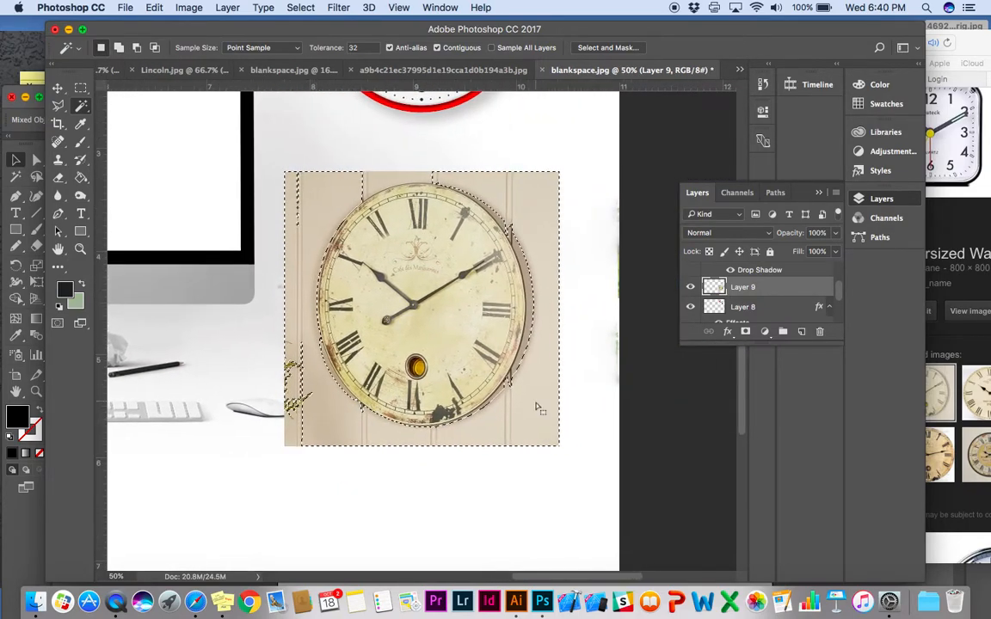
- Invert the selection and apply it as a layer mask on the vintage clock layer
left_click(301, 7)
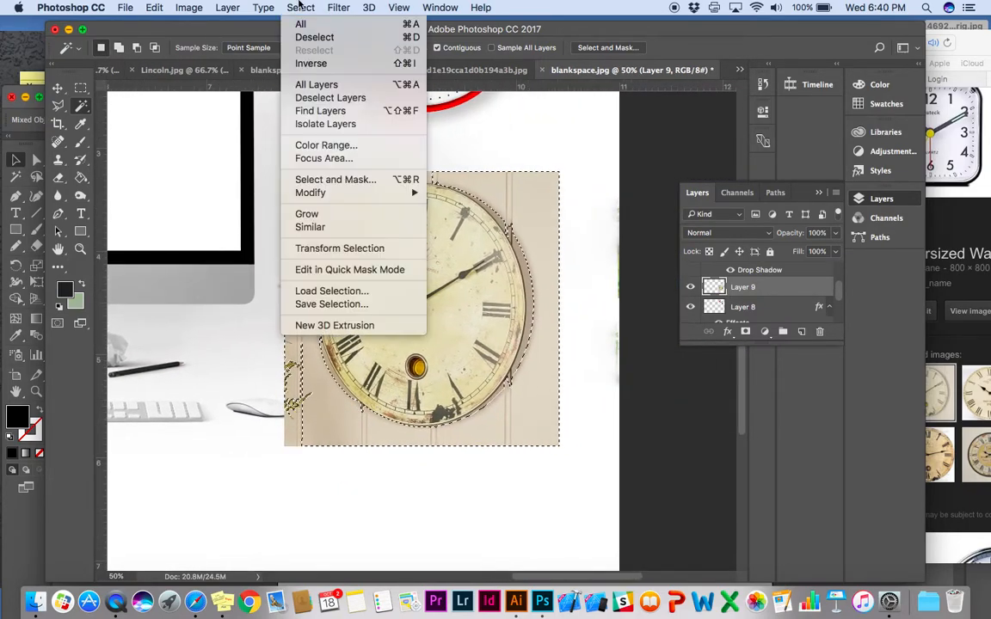
left_click(311, 63)
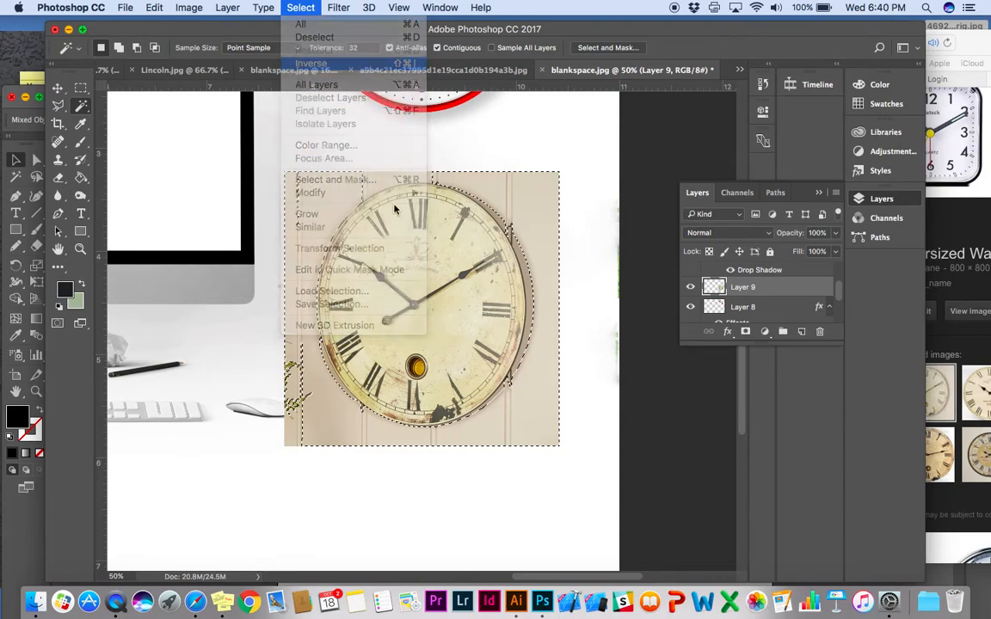
left_click(745, 332)
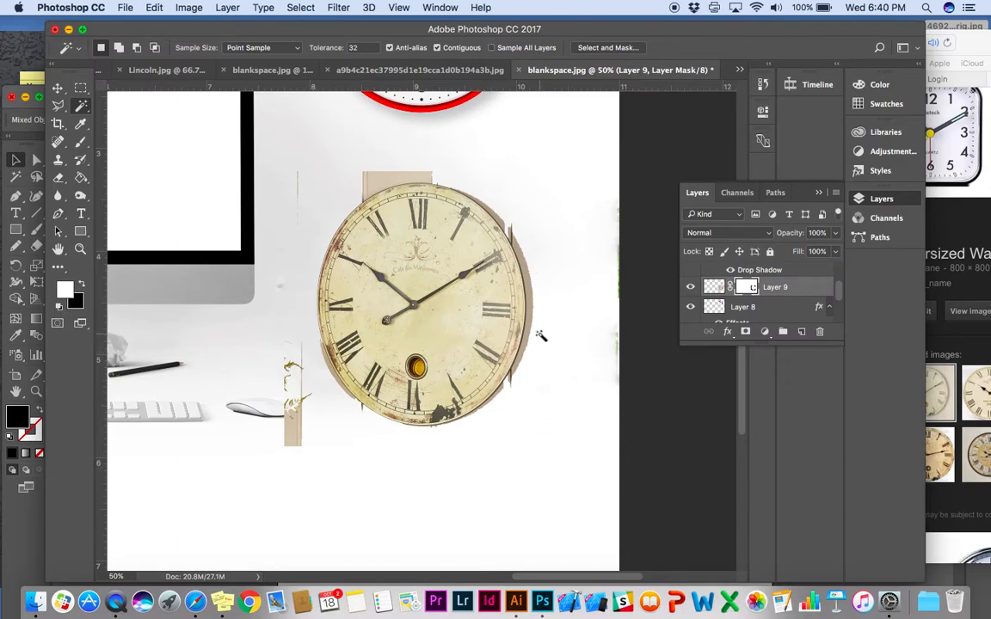
scroll(540, 335, "up", 5)
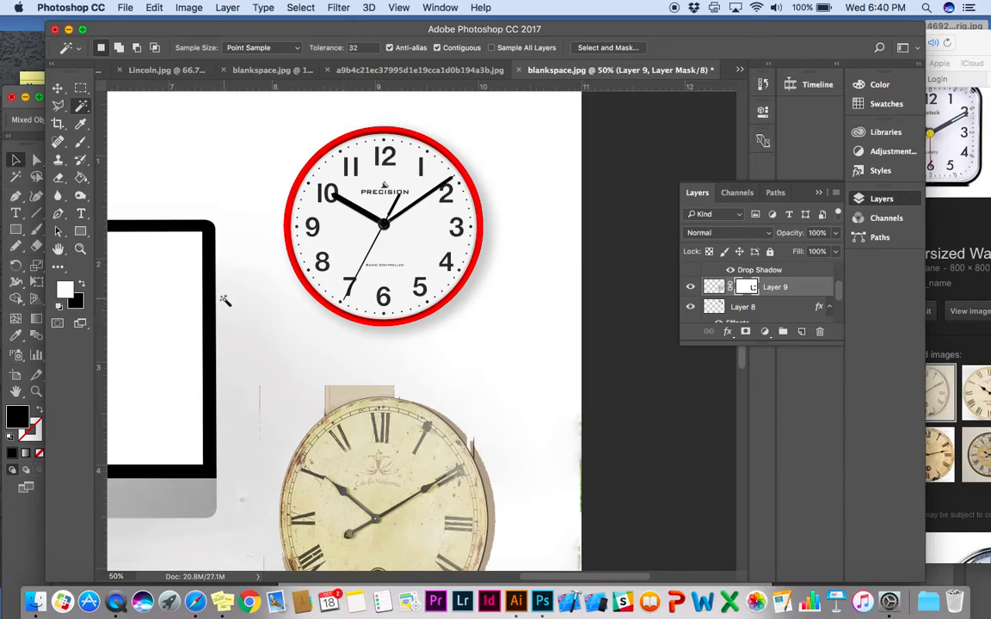
- Delete the masked vintage clock layer from the desk scene, keeping the red clock
key("BackSpace")
key("super+minus")
key("super+minus")
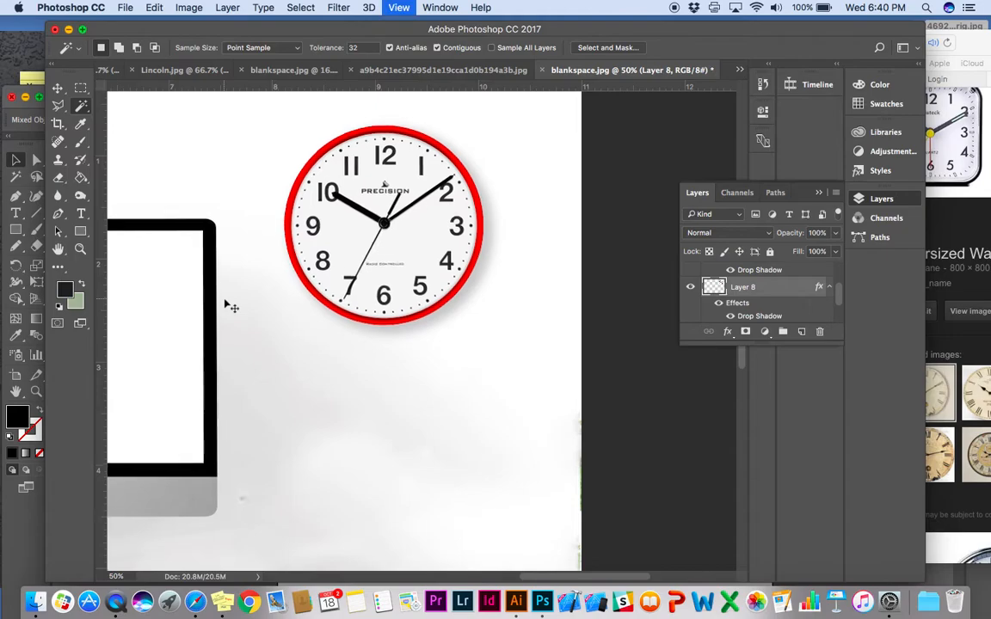
key("super+minus")
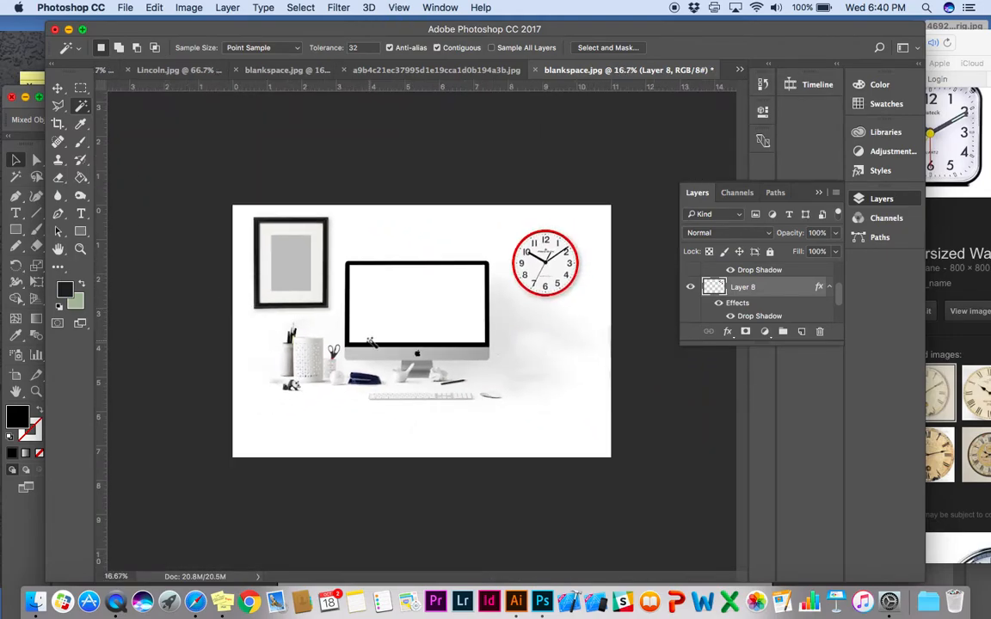